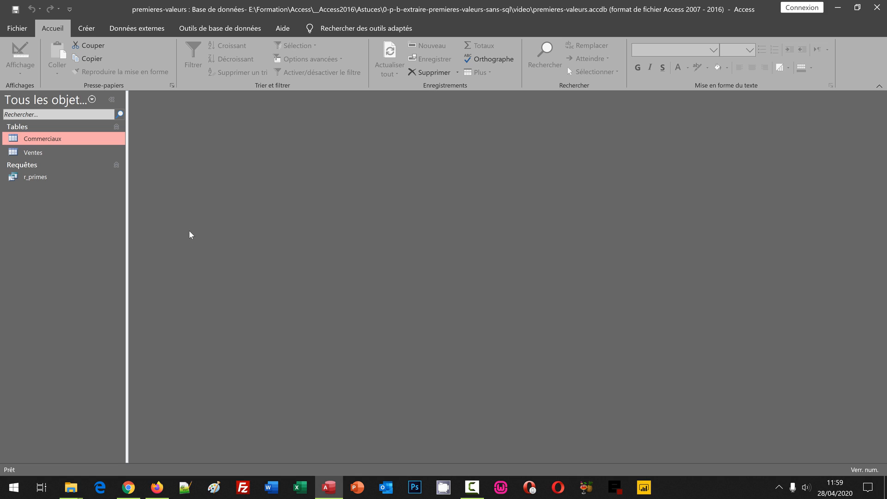
Step: Open the r_primes query and examine its summed sales amount and v_prime columns
double_click(37, 179)
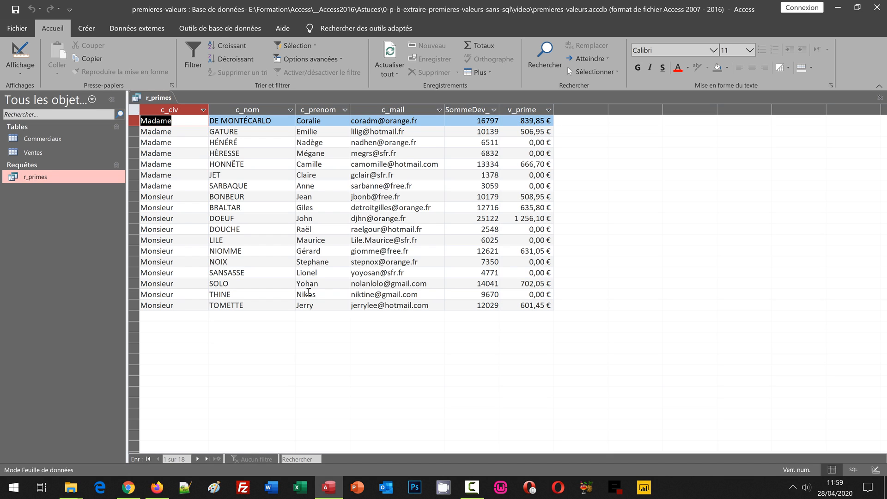
left_click(487, 109)
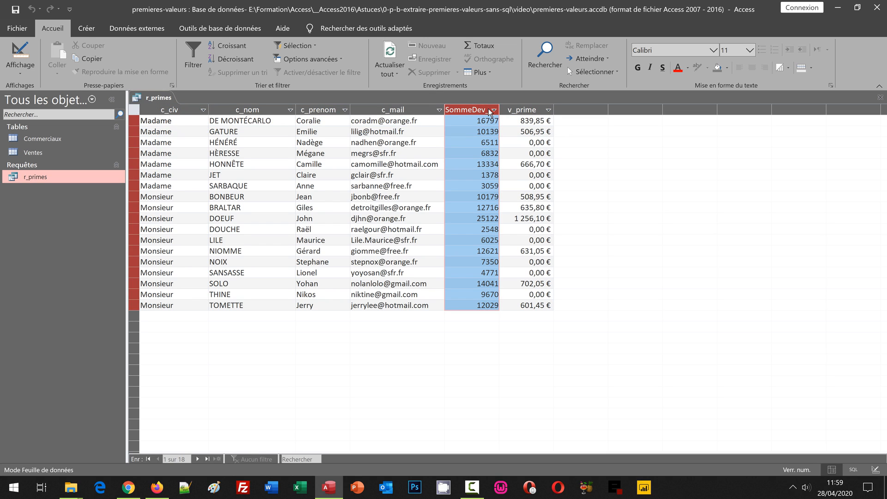
left_click(527, 110)
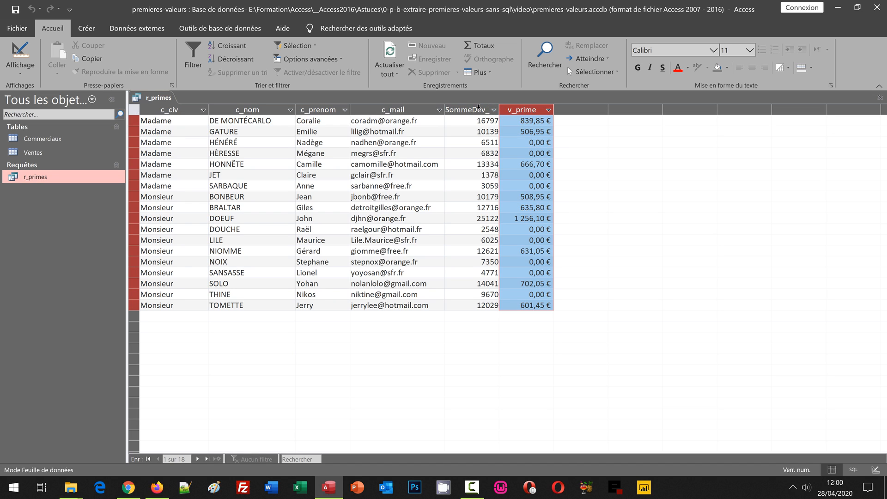
left_click(481, 110)
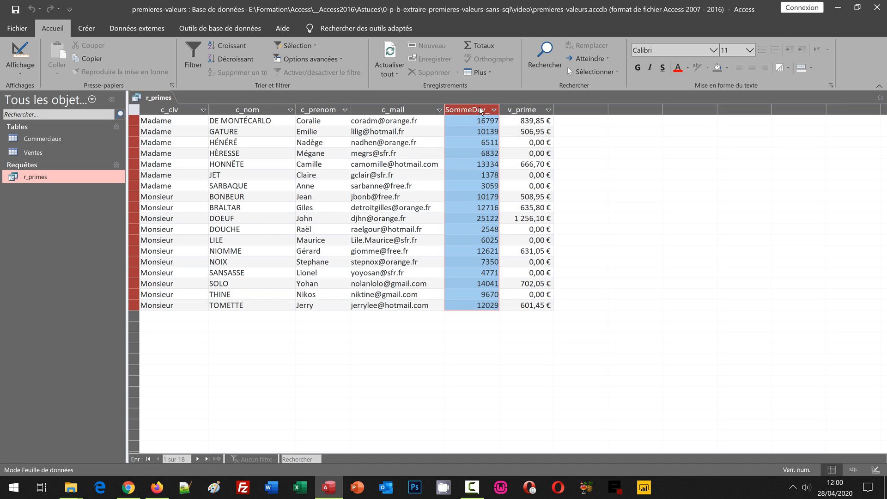
Step: Set the Premières valeurs property of the r_primes query to 5 in design view and run the query
left_click(15, 53)
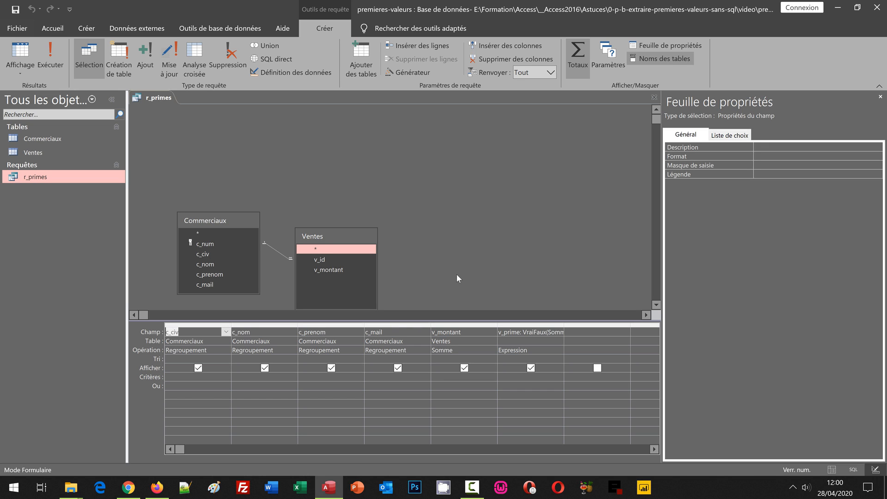
left_click(463, 193)
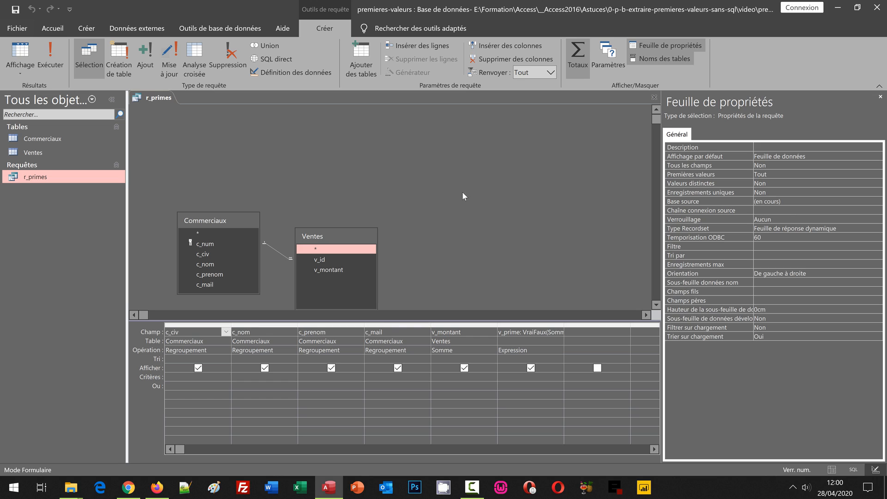
left_click(426, 392)
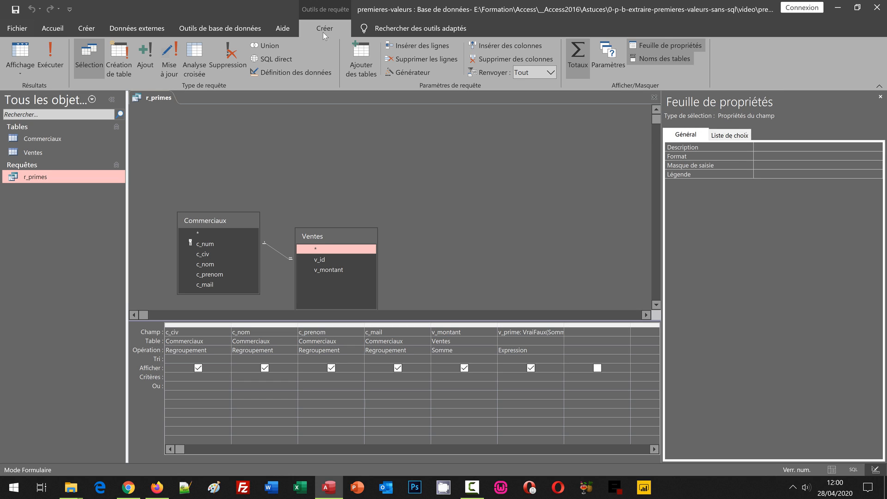
left_click(362, 180)
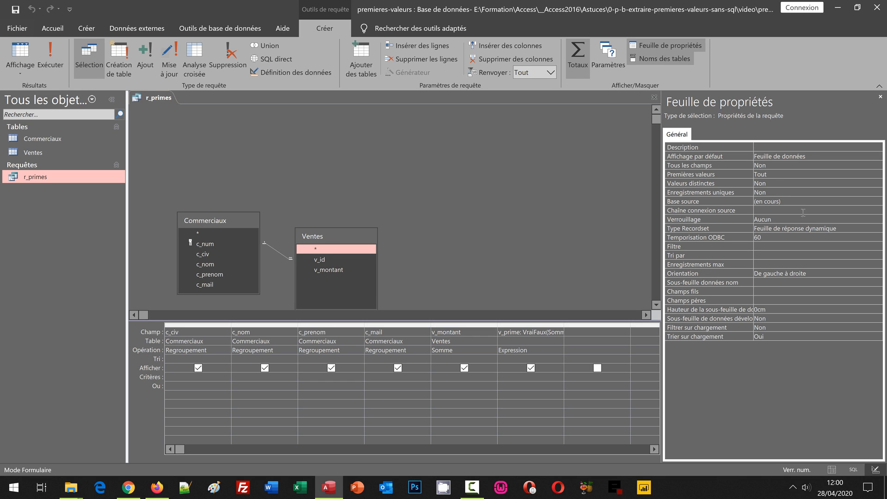
left_click(771, 173)
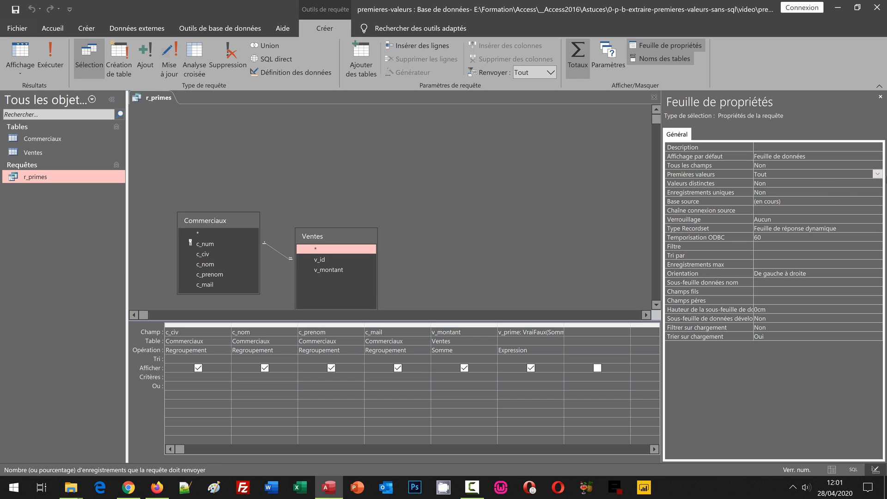
left_click(877, 174)
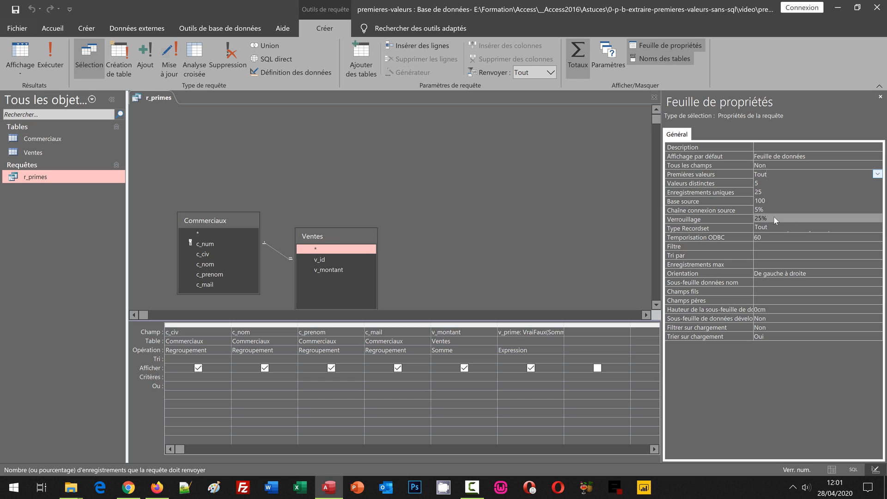
left_click(762, 185)
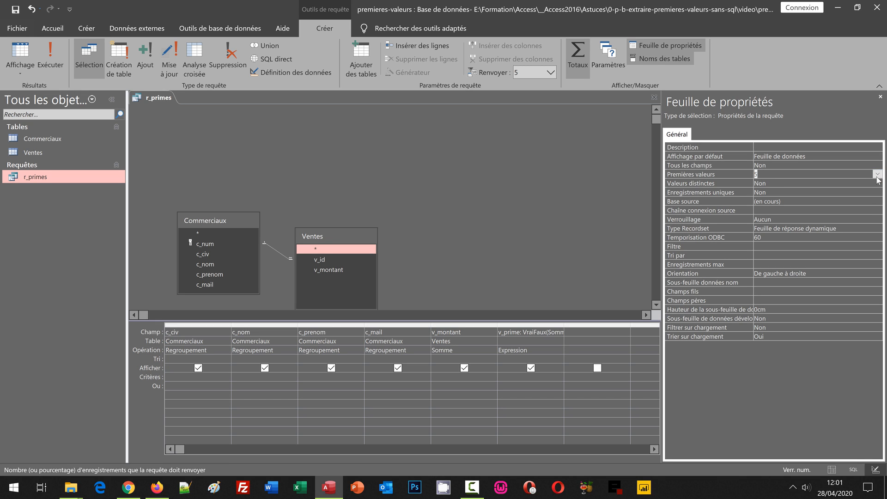
left_click(877, 175)
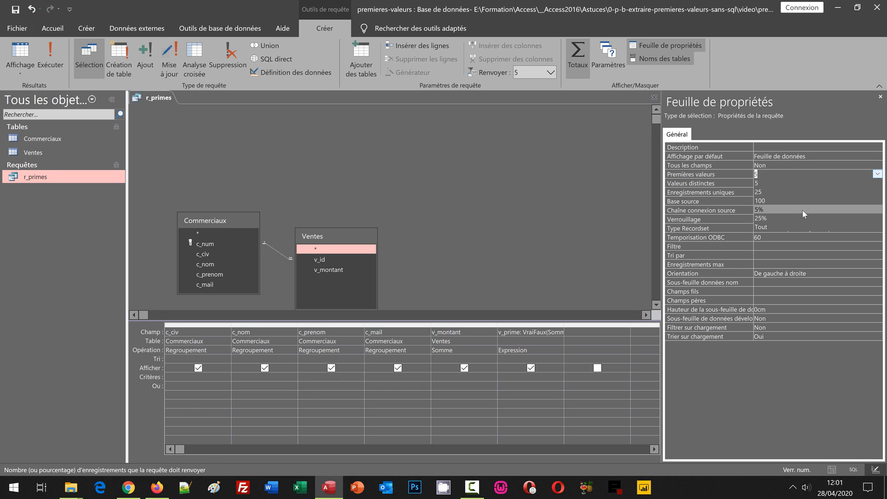
left_click(560, 211)
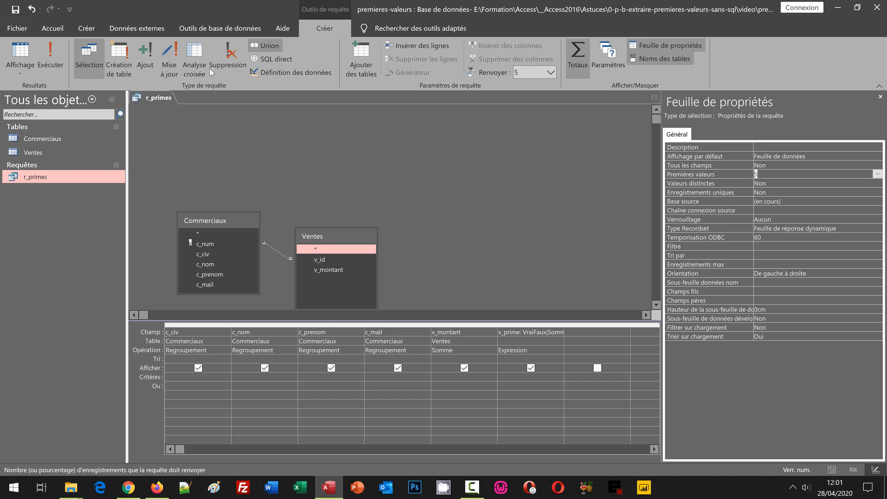
left_click(51, 59)
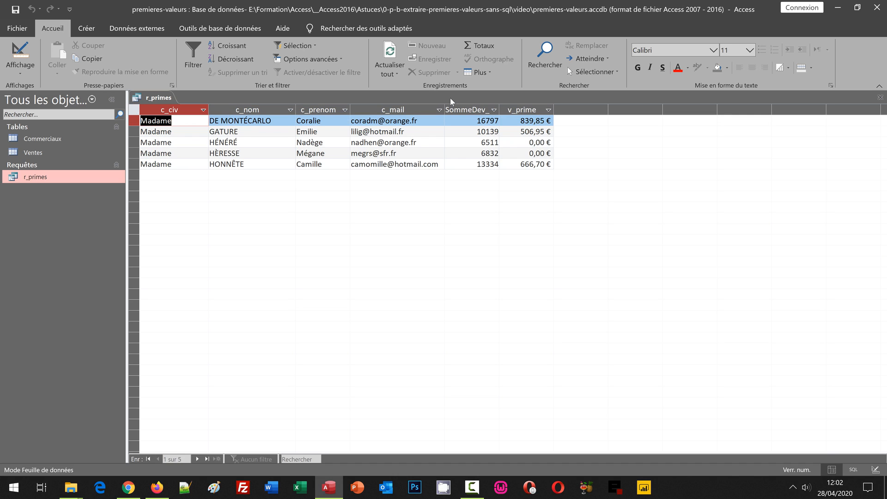
left_click(470, 111)
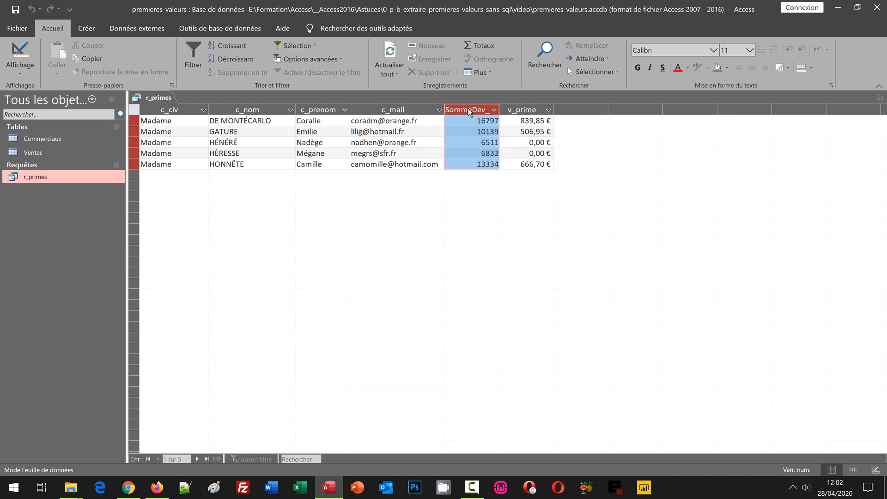
Step: Sort the summed v_montant field in descending order (Décroissant) in the query design and run the query
left_click(17, 55)
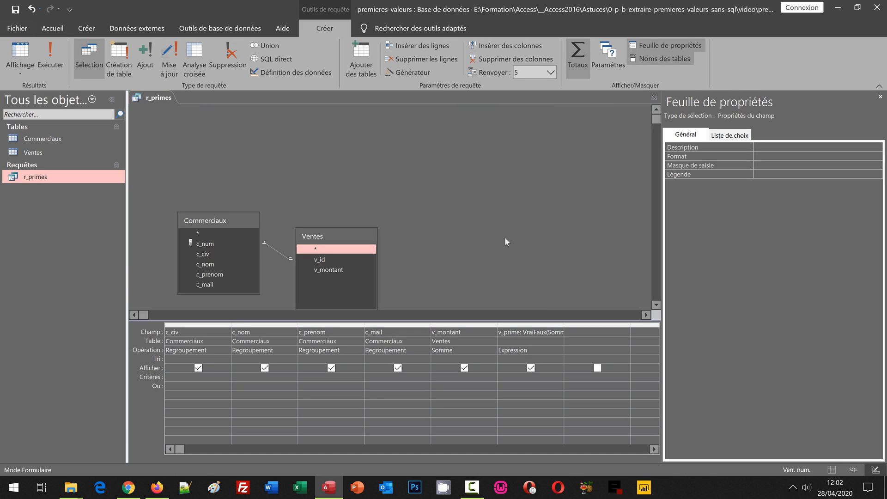
double_click(439, 360)
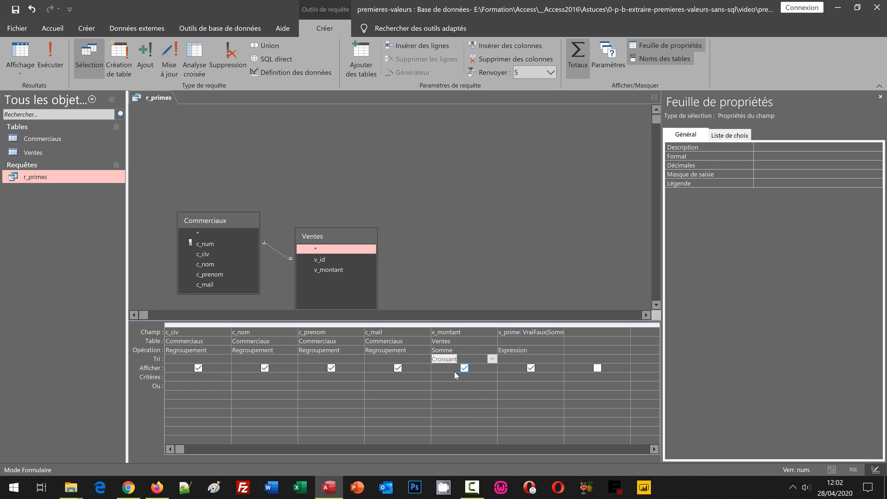
double_click(449, 359)
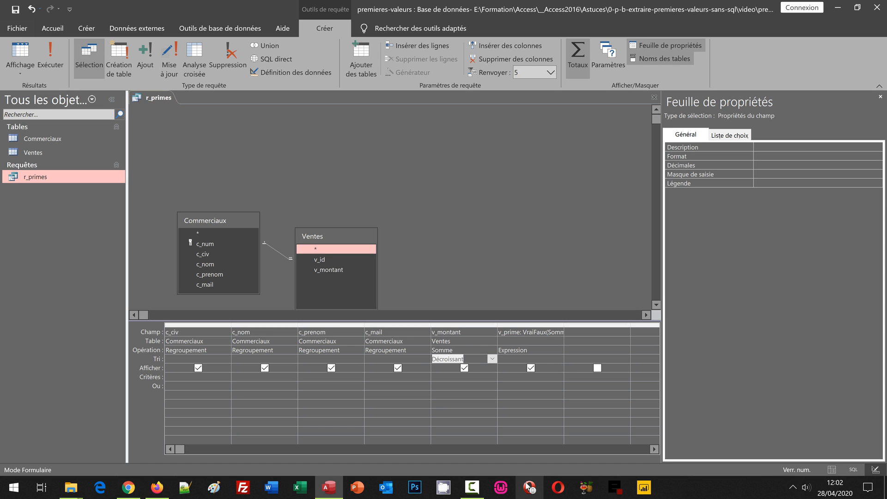
left_click(326, 140)
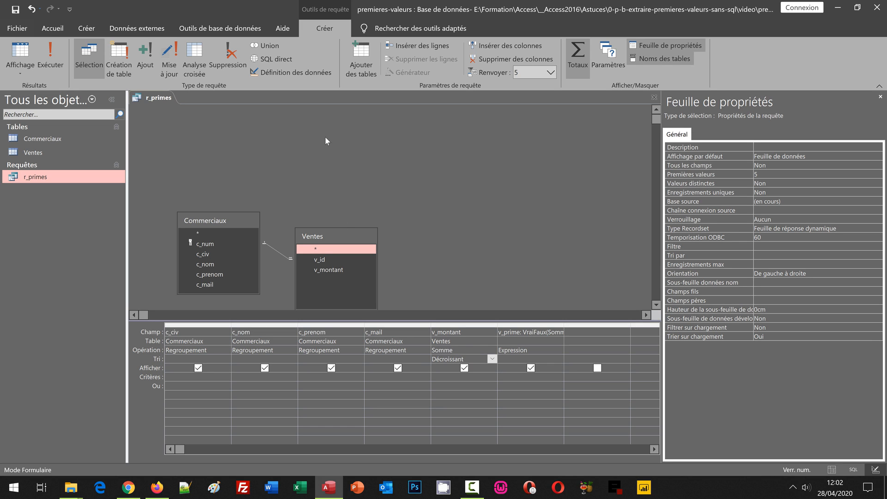
left_click(50, 55)
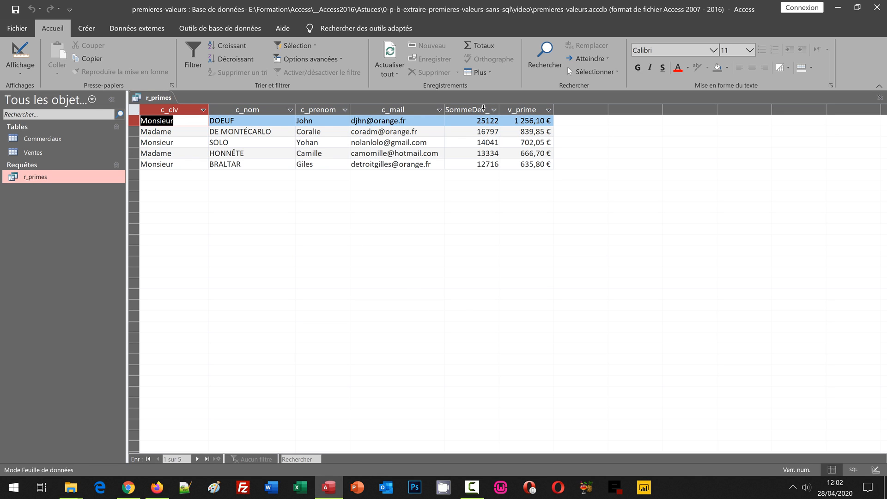
left_click(484, 108)
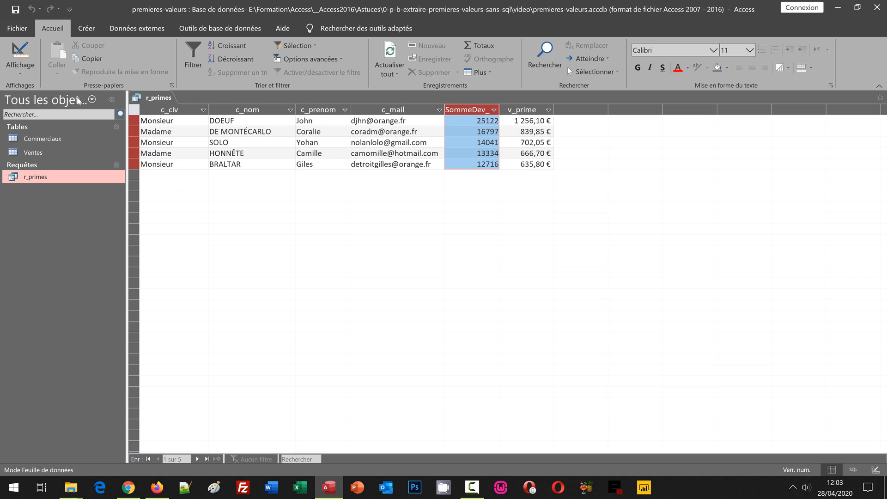
Step: Add the criterion "Madame" to the c_civ field in the query design and run the query
left_click(26, 53)
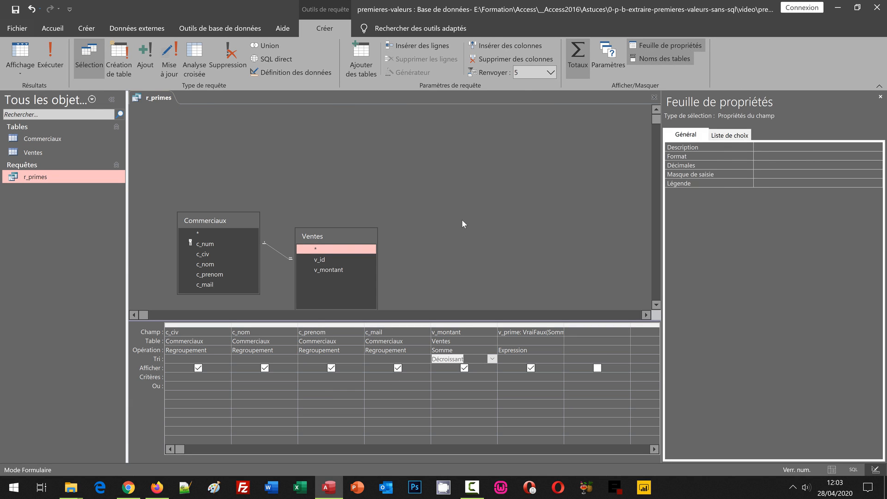
left_click(464, 224)
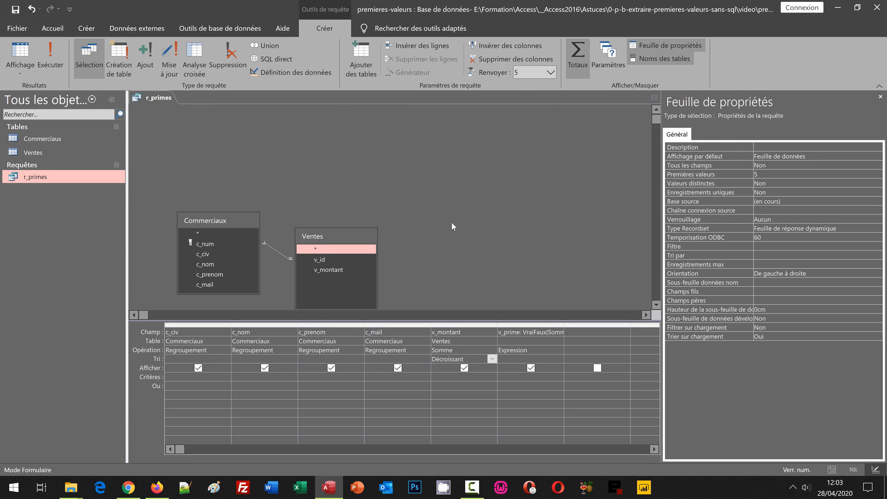
left_click(181, 377)
type("Mada")
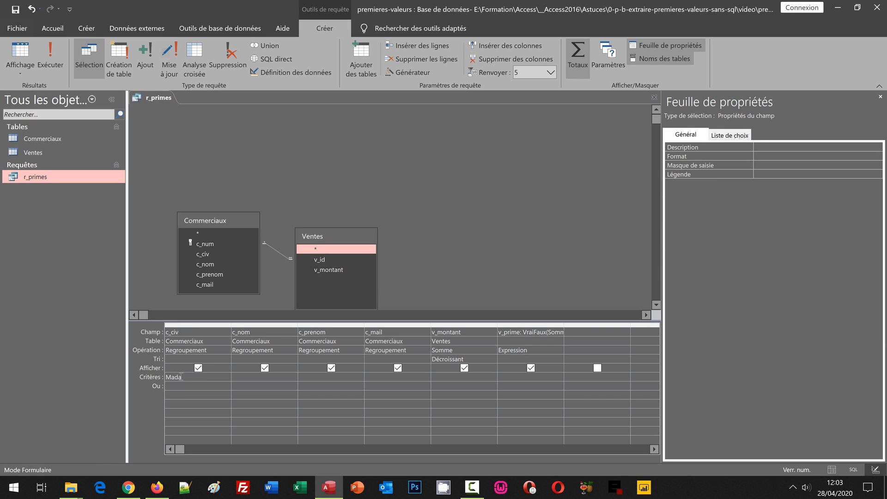
type("me")
key("Return")
left_click(401, 179)
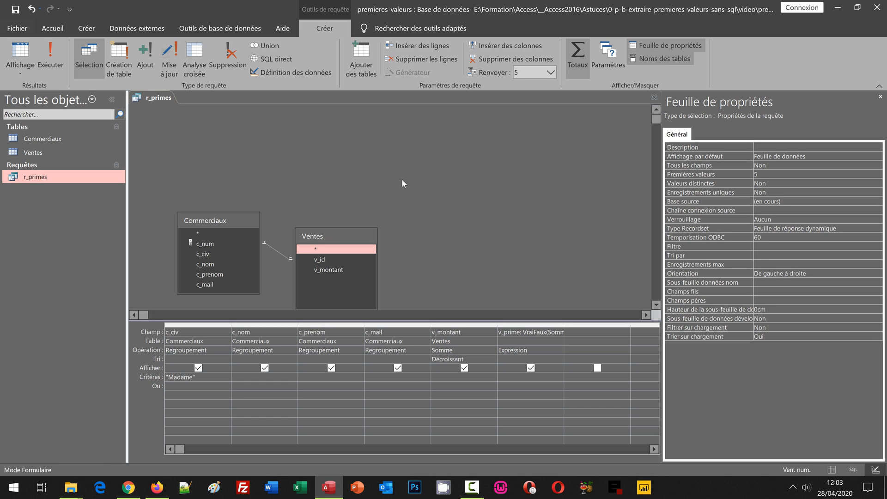
left_click(62, 66)
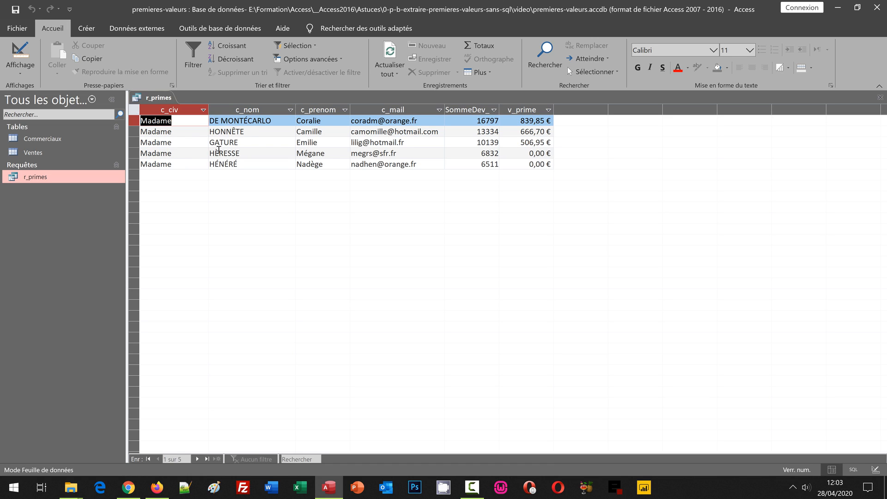
Step: Display the SQL code of the r_primes query and highlight the TOP keyword in the SELECT clause
left_click(21, 74)
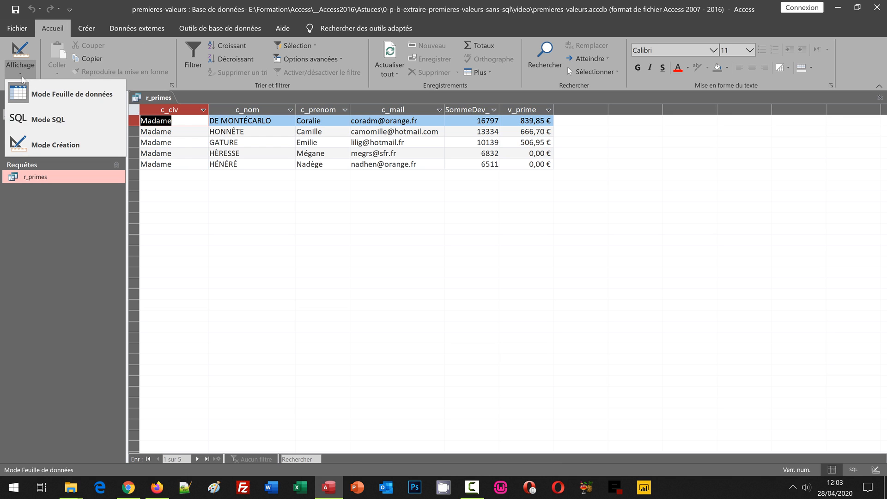
left_click(36, 129)
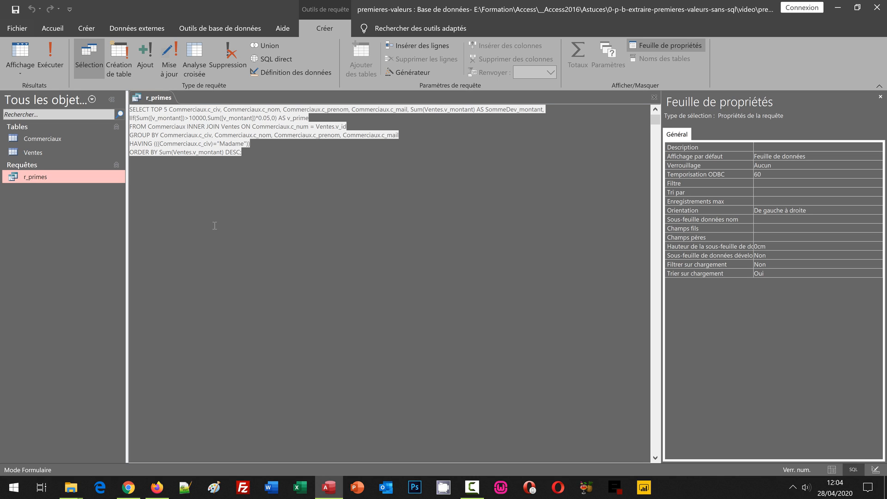
left_click(159, 110)
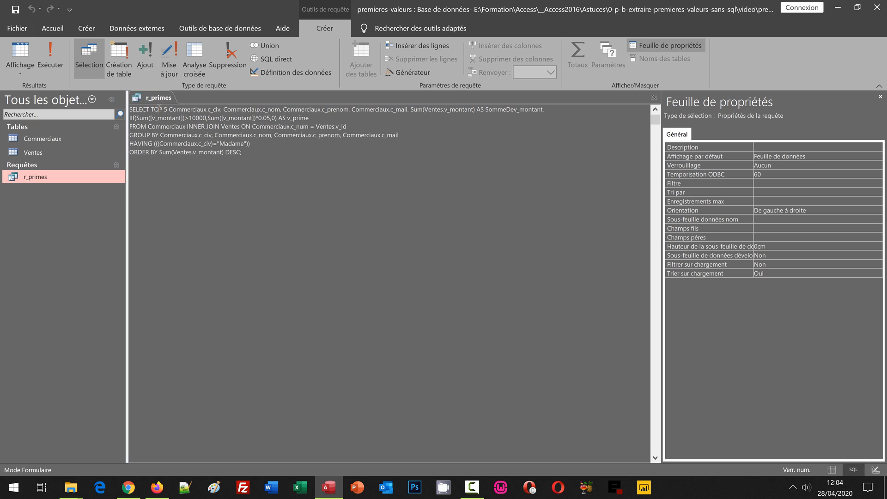
double_click(159, 110)
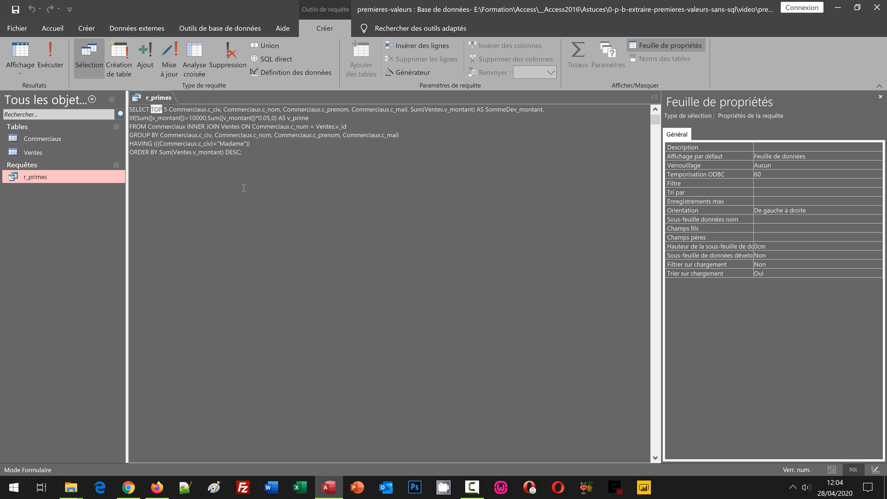